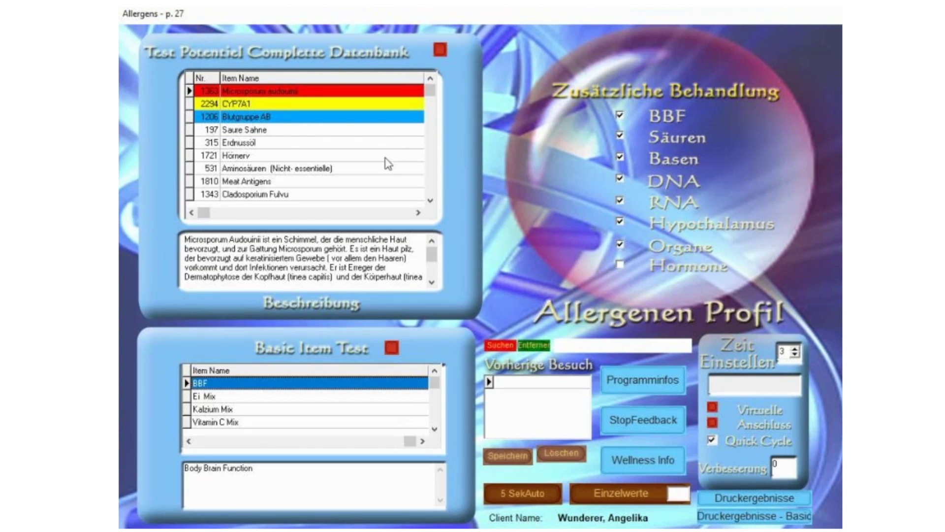
# Open the custom treatment window from the complete test database and add Microsporum audouinii, Cladosporium Fulvu and Chicken run to the treatment list.
pyautogui.doubleClick(385, 158)
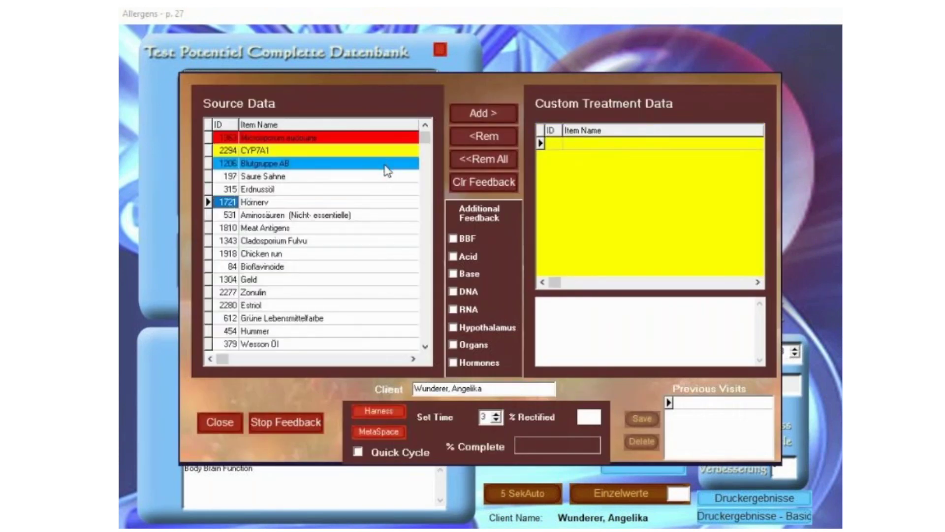
pyautogui.doubleClick(288, 138)
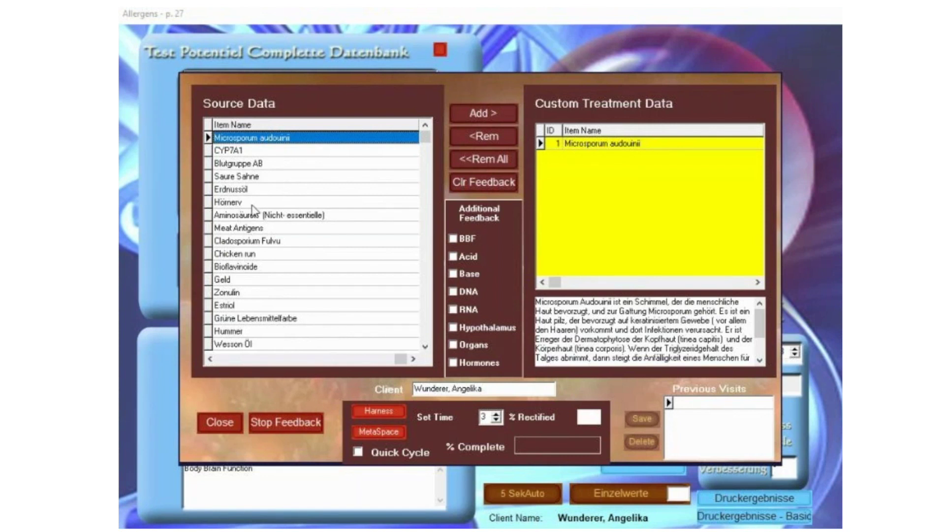
pyautogui.doubleClick(258, 241)
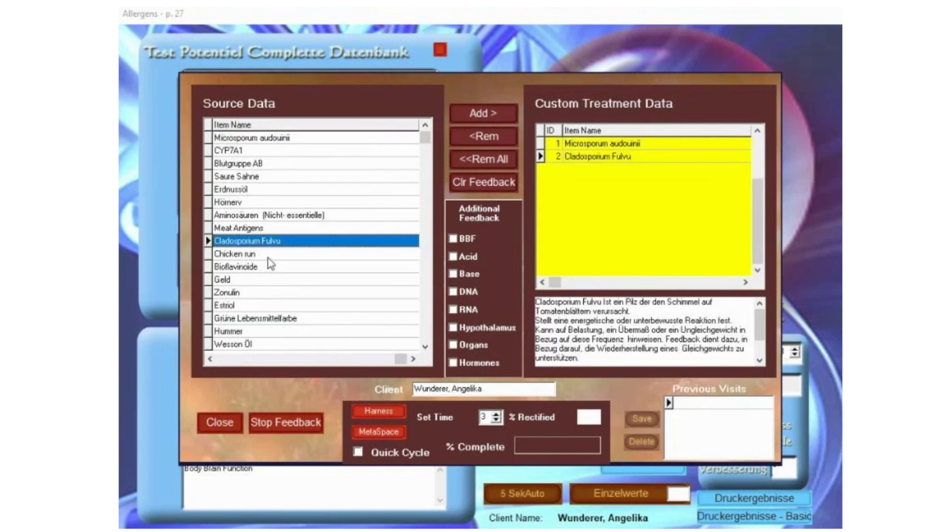
pyautogui.doubleClick(267, 255)
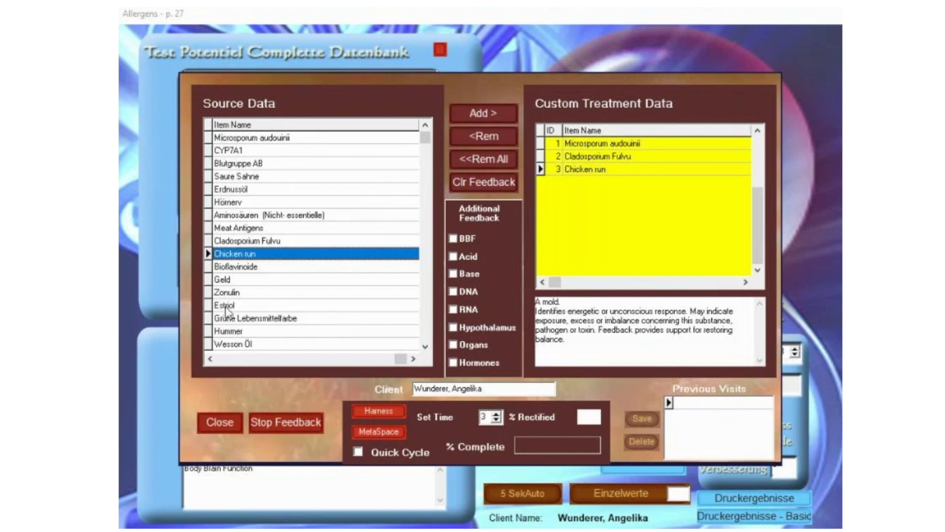
# Select Estriol in the source data, close the treatment window and show Estriol's individual value.
pyautogui.click(209, 306)
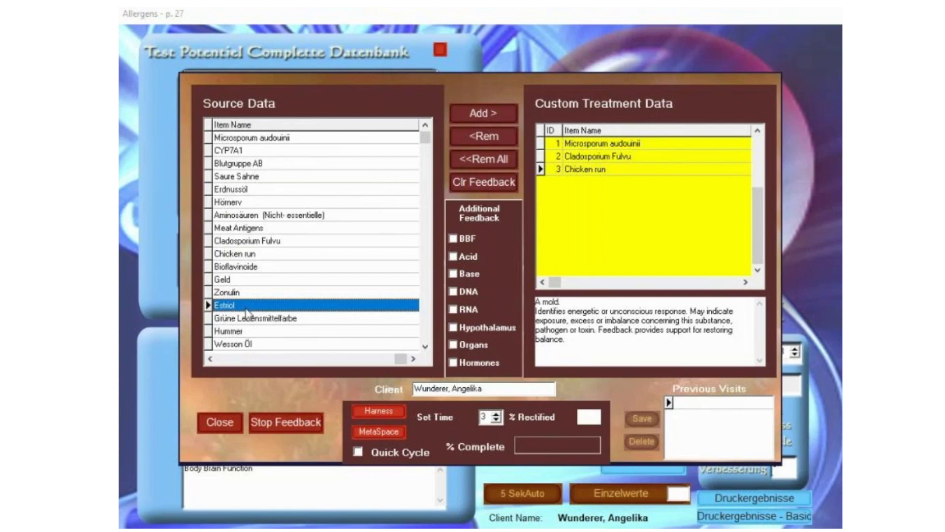
pyautogui.click(230, 421)
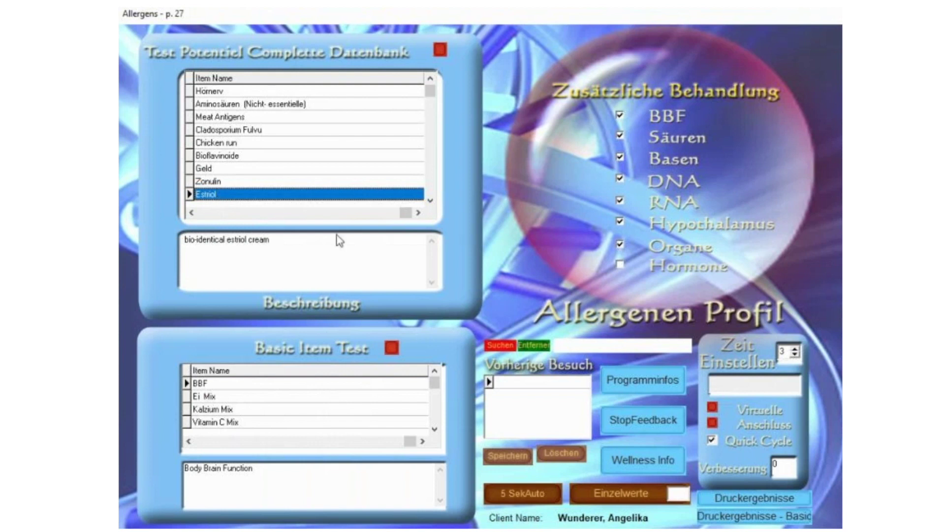
pyautogui.click(630, 460)
pyautogui.click(626, 491)
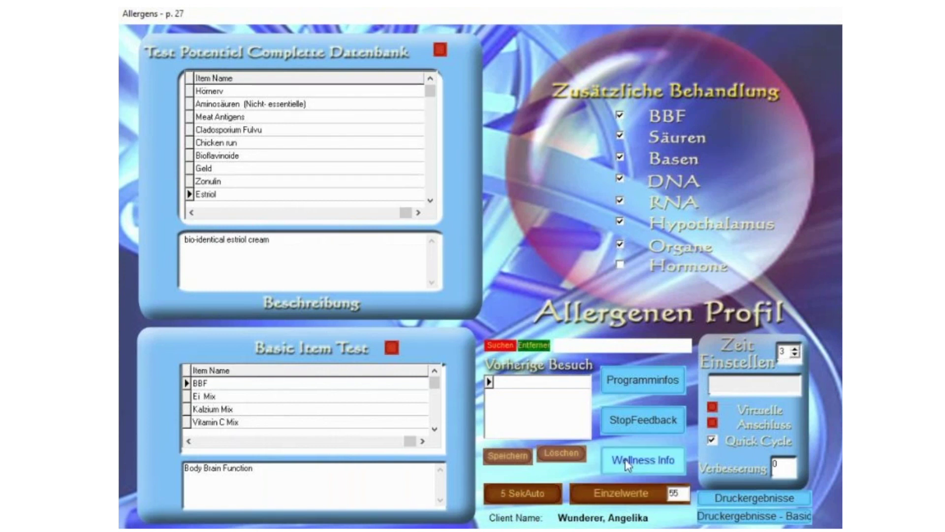
# Reopen the custom treatment window from the Tortula Hefe entry and add ZIKA Virus and Nisseria gonorrhoeae BAC 69 to the treatment list.
pyautogui.click(430, 200)
pyautogui.click(431, 199)
pyautogui.click(430, 200)
pyautogui.click(430, 200)
pyautogui.click(431, 200)
pyautogui.click(430, 200)
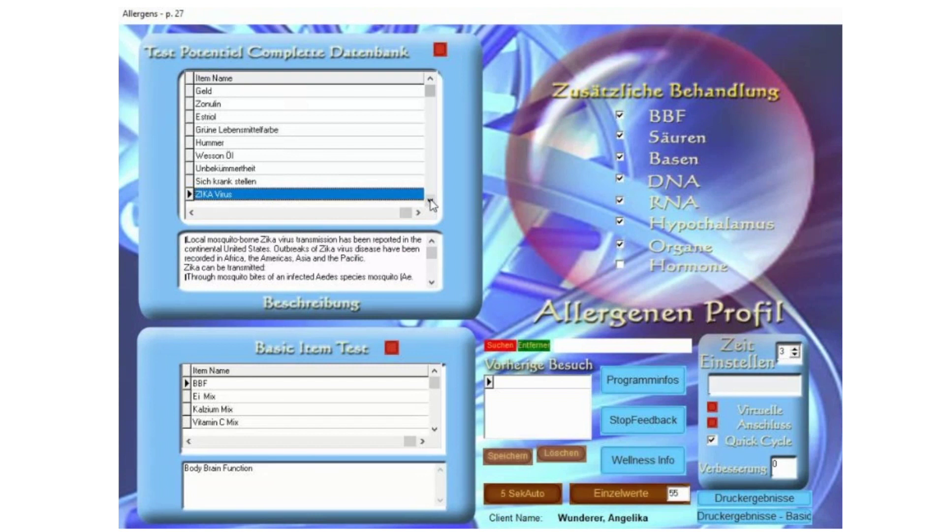
pyautogui.click(430, 200)
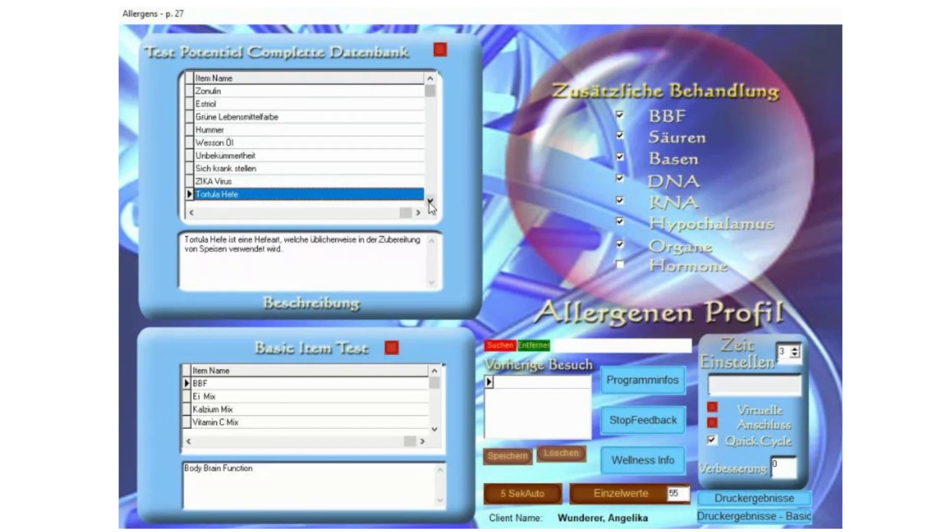
pyautogui.click(431, 200)
pyautogui.click(252, 181)
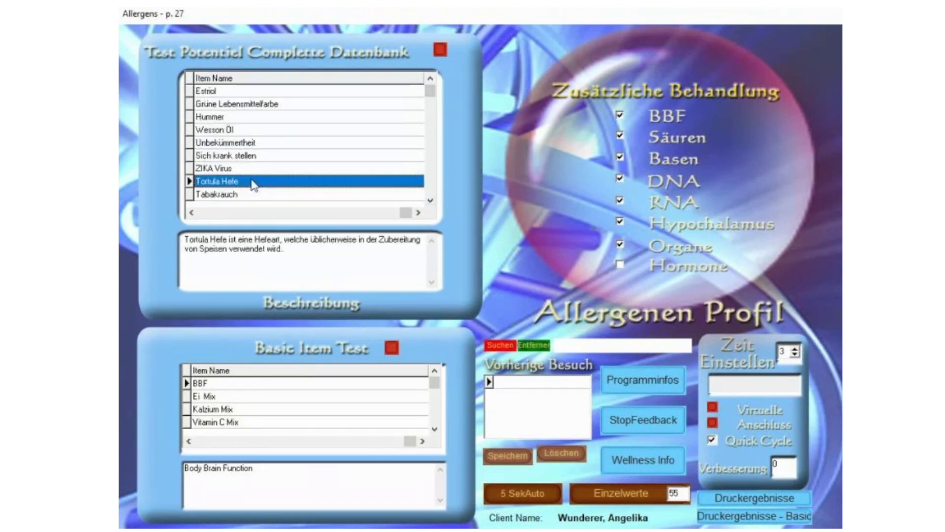
pyautogui.doubleClick(252, 181)
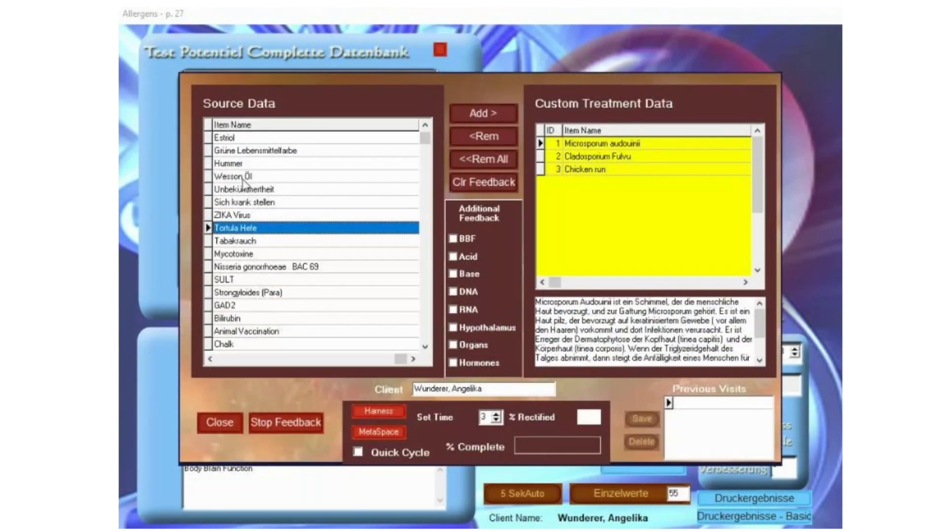
pyautogui.click(240, 216)
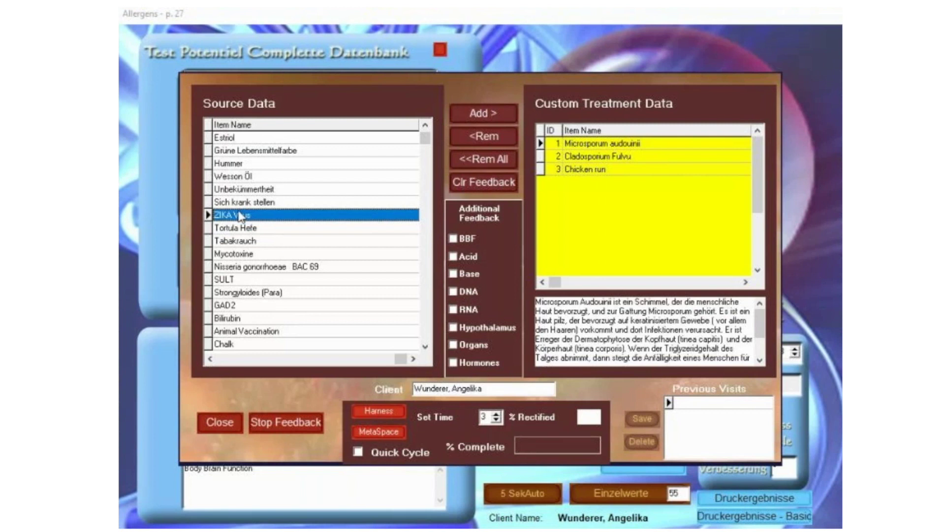
pyautogui.doubleClick(240, 216)
pyautogui.doubleClick(265, 267)
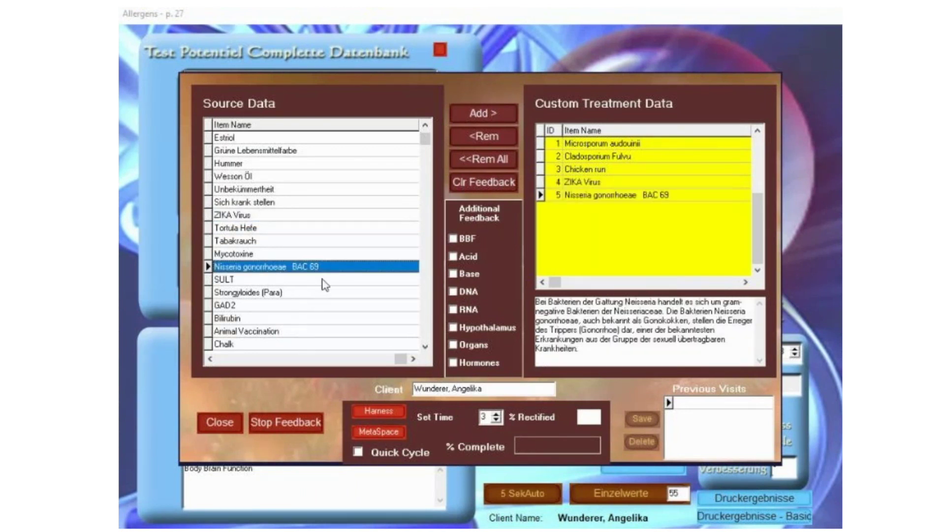
# Add Bioflavinoide from the beginning of the source data to the custom treatment list.
pyautogui.moveTo(426, 139); pyautogui.dragTo(427, 130)
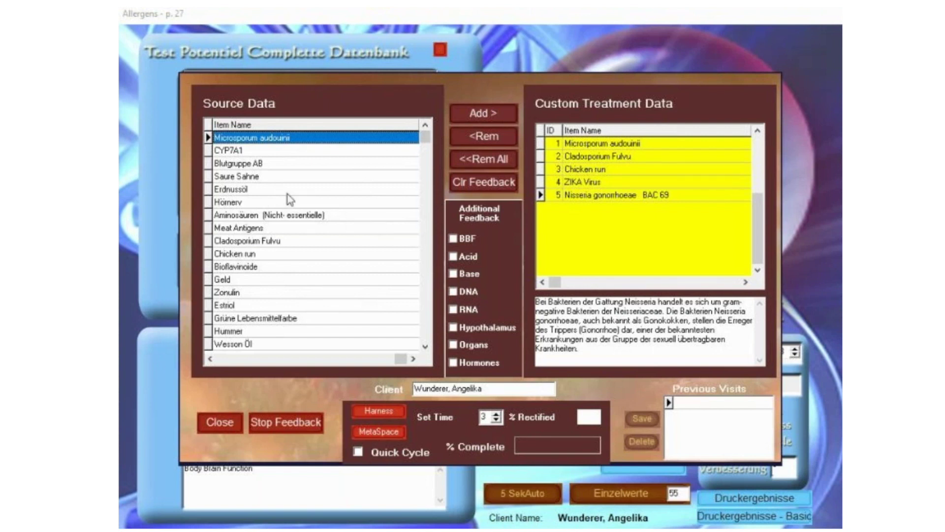
pyautogui.click(248, 191)
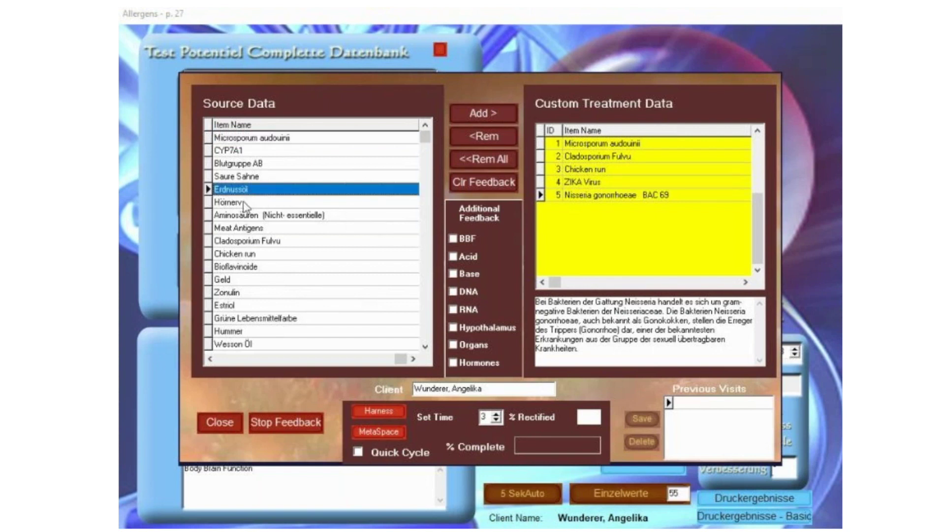
pyautogui.doubleClick(237, 271)
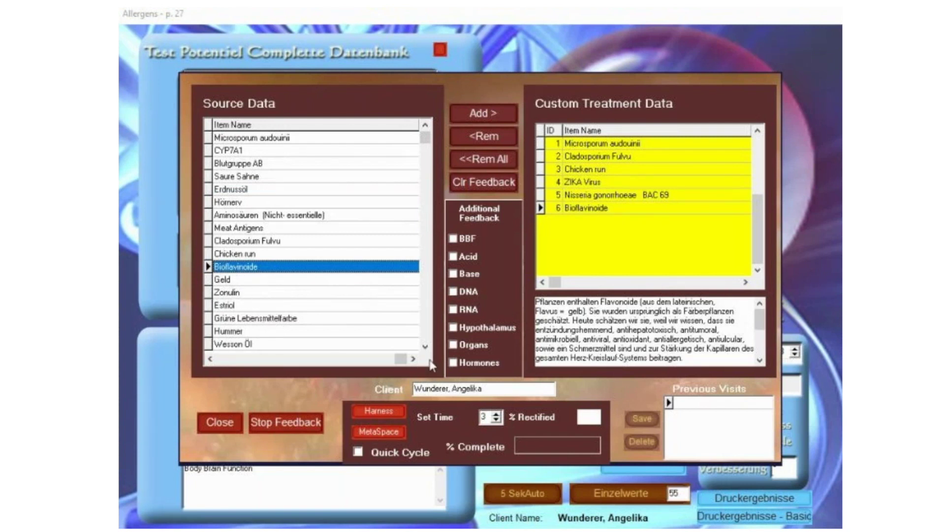
# Look through the source data entries from Unbekümmertheit to Amyloide Plaques EZ16 for further relevant items.
pyautogui.click(425, 346)
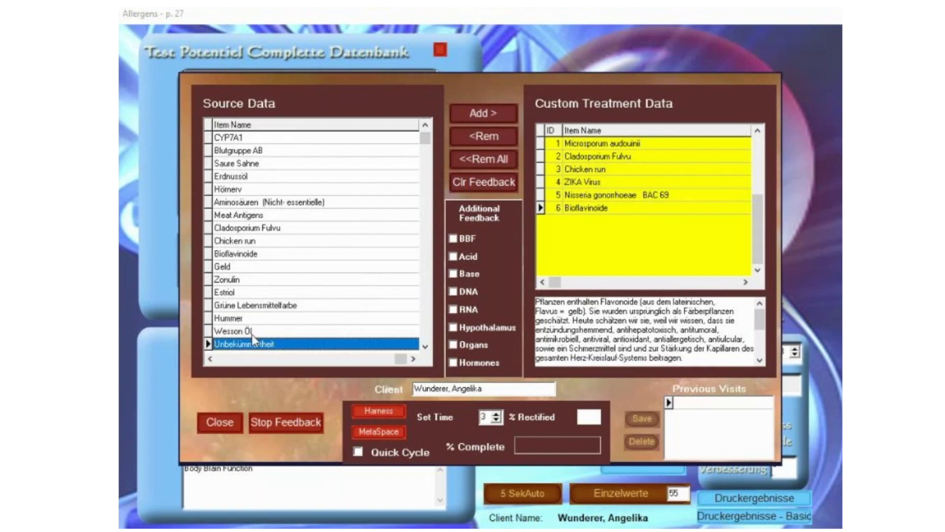
pyautogui.click(425, 346)
pyautogui.click(425, 346)
pyautogui.click(425, 346)
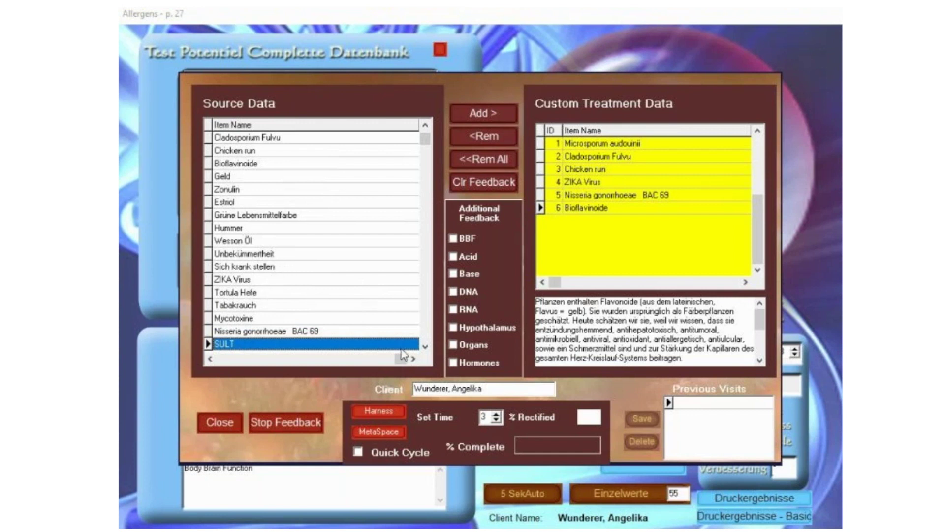
pyautogui.click(424, 347)
pyautogui.click(424, 347)
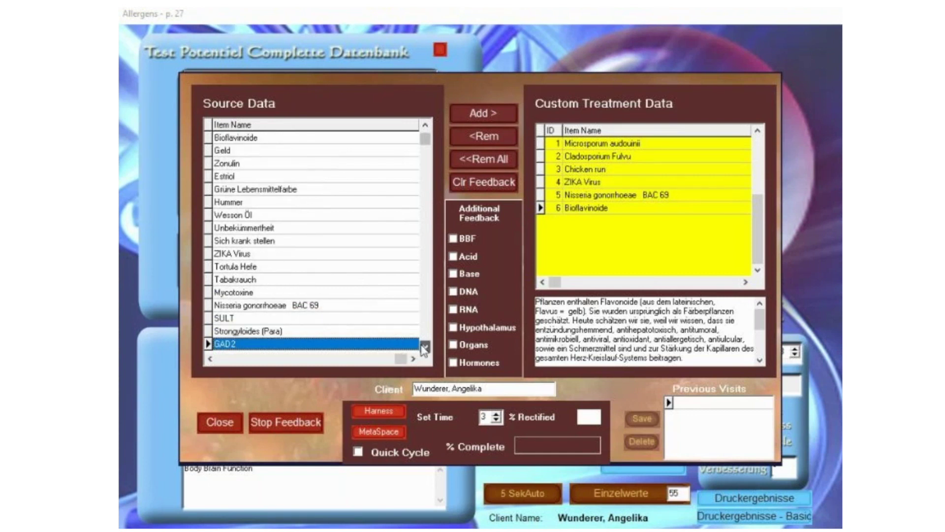
pyautogui.click(425, 347)
pyautogui.click(424, 347)
pyautogui.click(424, 348)
pyautogui.click(425, 347)
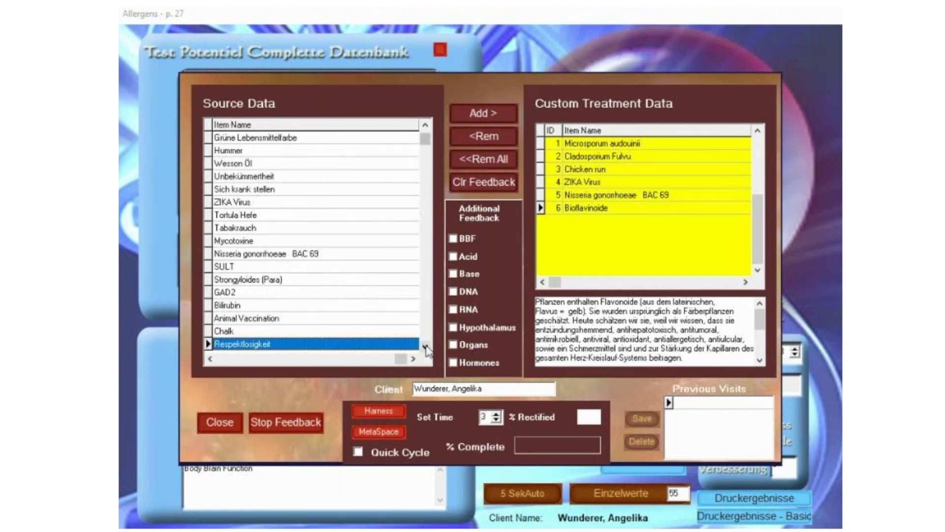
pyautogui.click(425, 348)
pyautogui.click(425, 347)
pyautogui.click(425, 347)
pyautogui.click(425, 347)
pyautogui.click(425, 347)
pyautogui.click(425, 347)
pyautogui.click(426, 348)
pyautogui.click(425, 347)
pyautogui.click(426, 347)
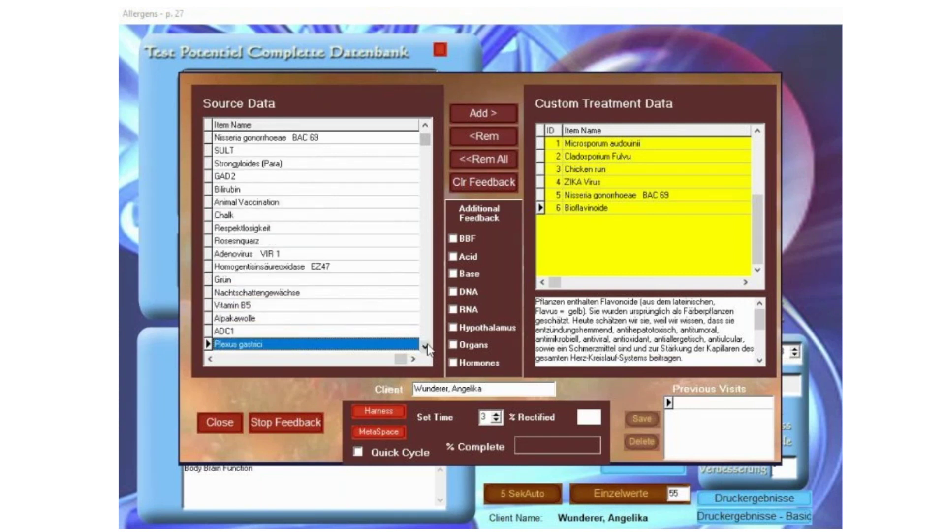
pyautogui.click(425, 347)
pyautogui.click(426, 347)
pyautogui.click(426, 347)
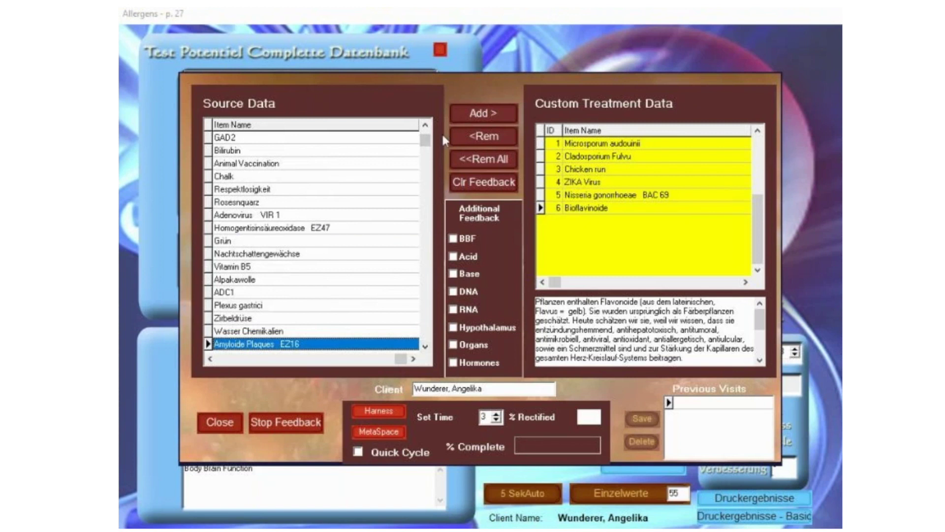
# Add Erdnussöl and Wesson Öl from the beginning of the source data to the custom treatment list.
pyautogui.click(426, 125)
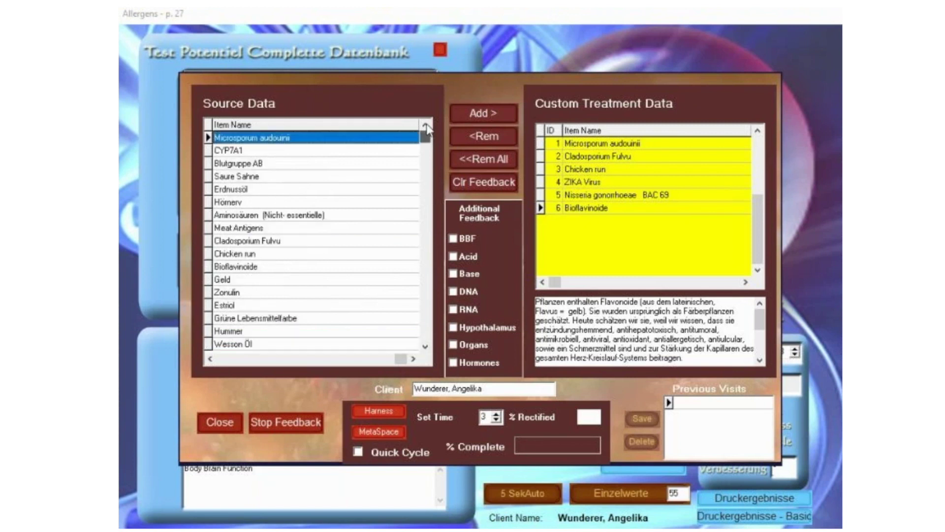
pyautogui.doubleClick(268, 191)
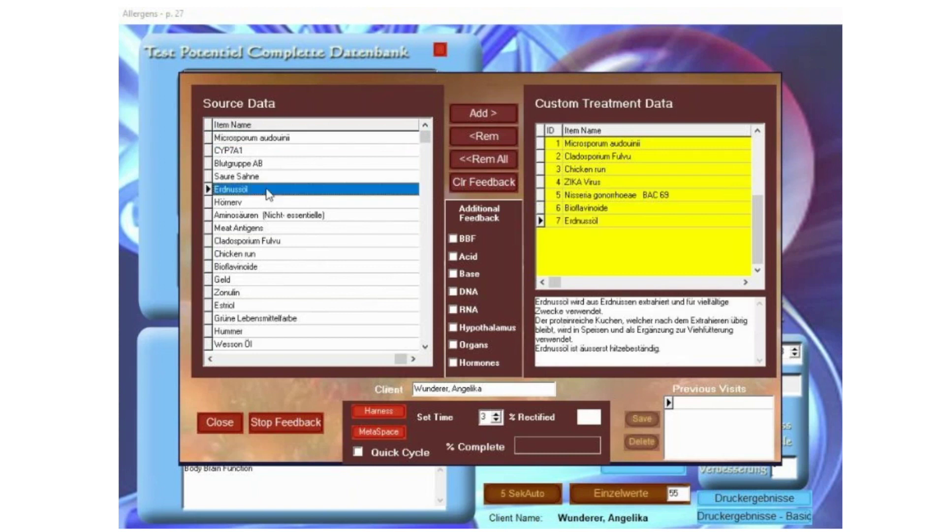
pyautogui.click(271, 344)
pyautogui.doubleClick(271, 343)
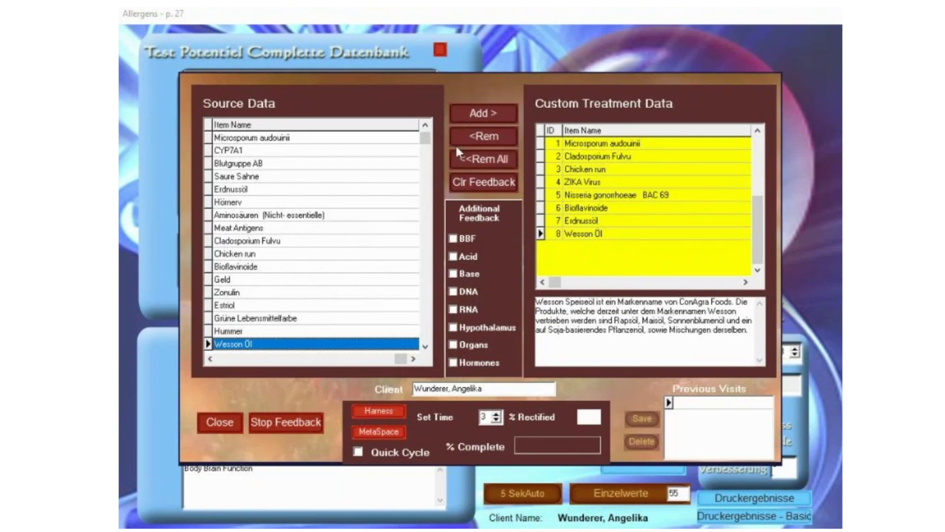
# Add NAT2 and TLR6 from the end of the source data to the treatment list and highlight the word Pilze in the TLR6 description.
pyautogui.moveTo(426, 140); pyautogui.dragTo(427, 240)
pyautogui.moveTo(442, 340); pyautogui.dragTo(443, 342)
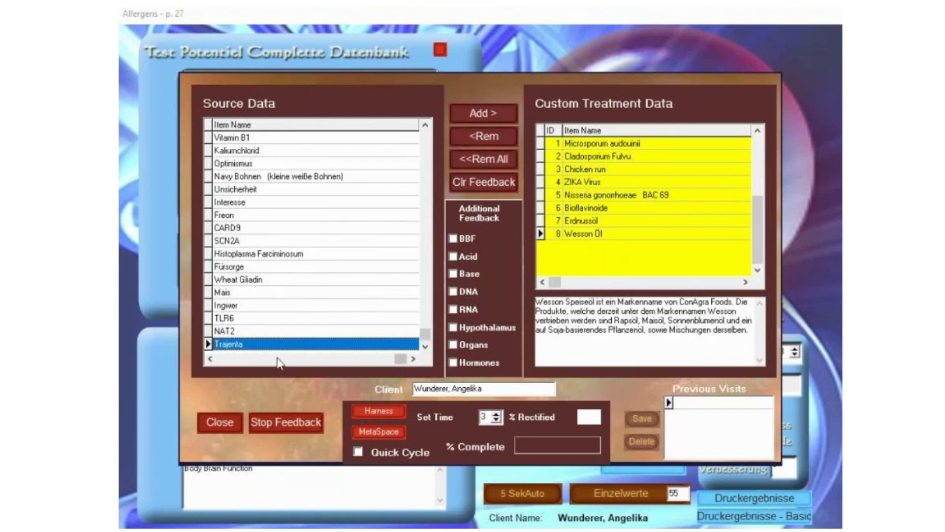
pyautogui.doubleClick(244, 331)
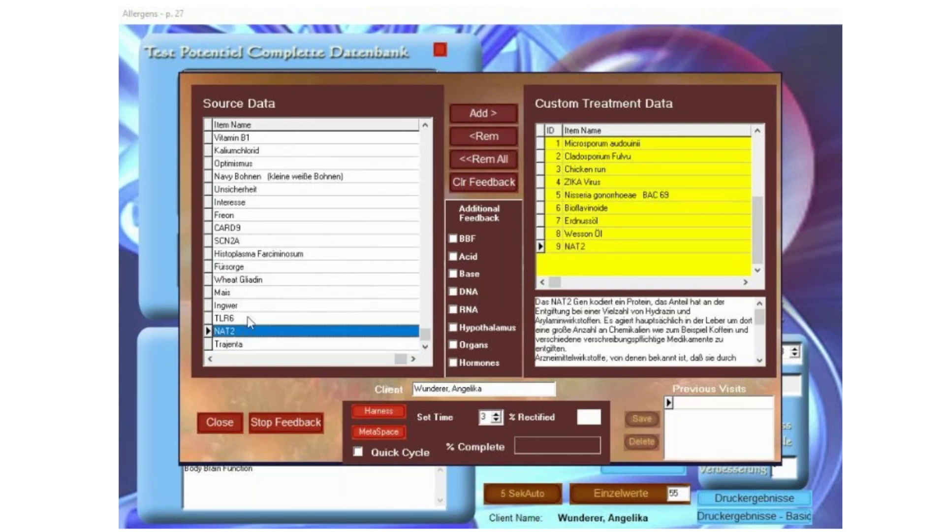
pyautogui.click(249, 318)
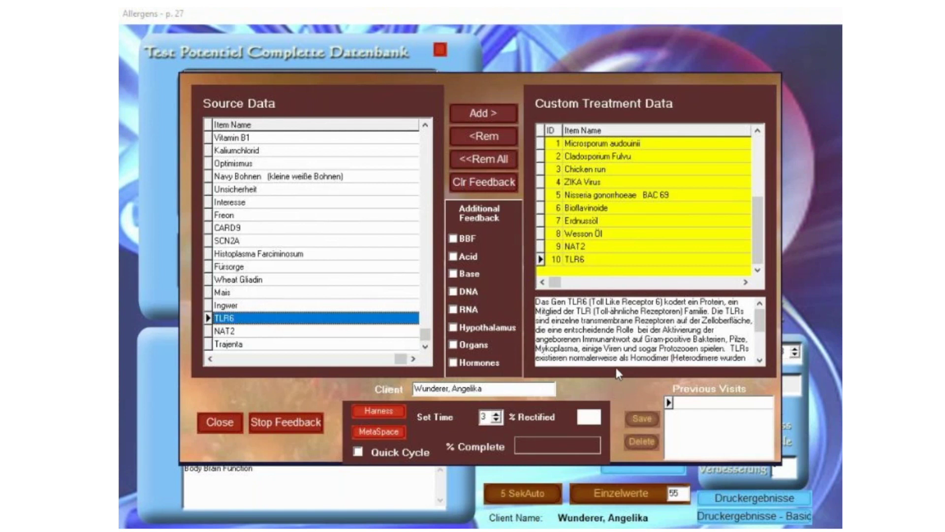
pyautogui.moveTo(730, 339); pyautogui.dragTo(745, 338)
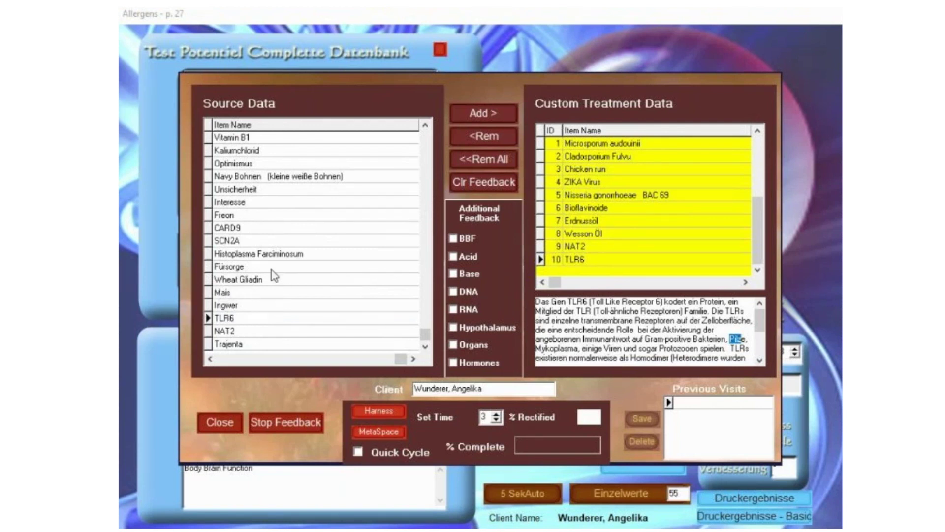
# Add the genes SCN2A and TP53 to the custom treatment list.
pyautogui.doubleClick(230, 241)
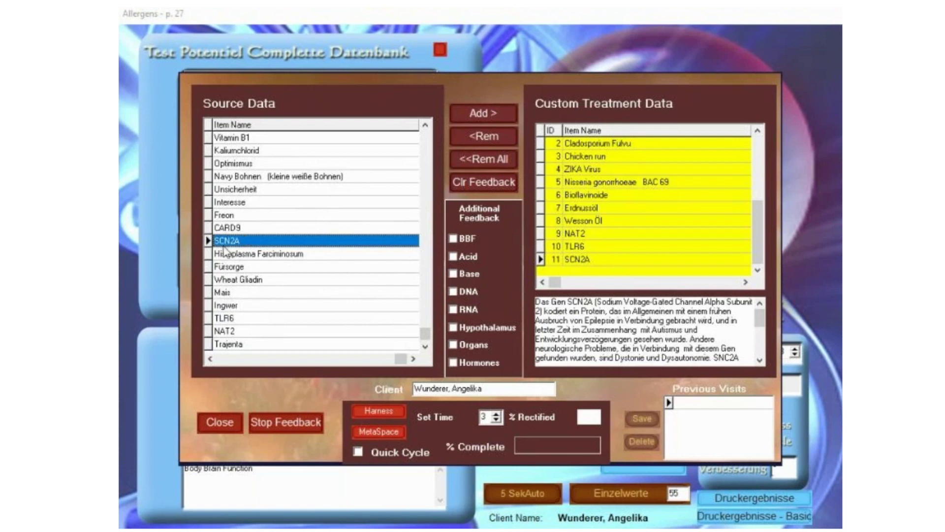
pyautogui.scroll(6, 423, 133)
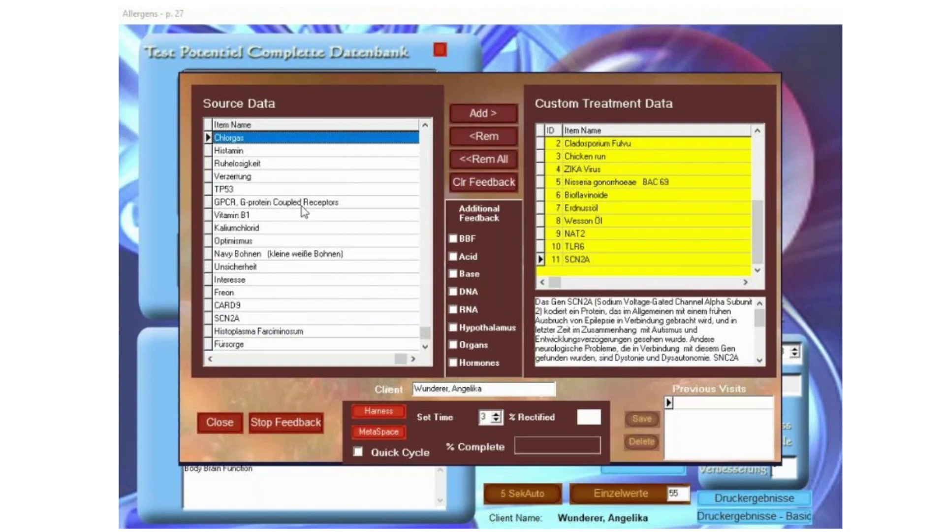
pyautogui.doubleClick(256, 192)
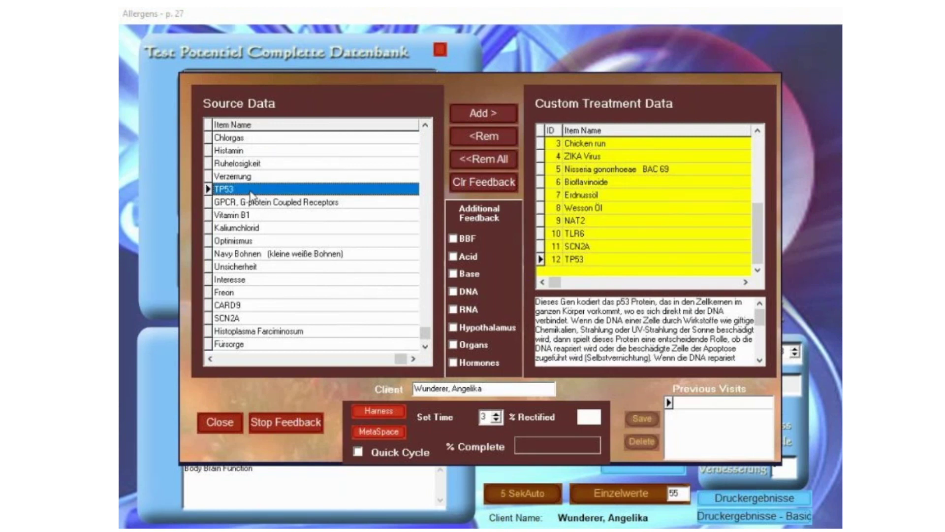
pyautogui.click(426, 126)
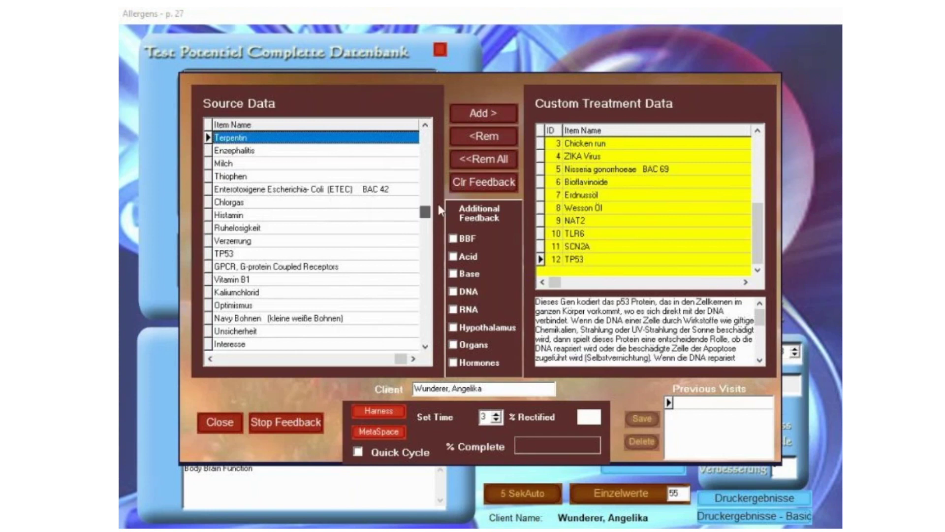
pyautogui.click(426, 333)
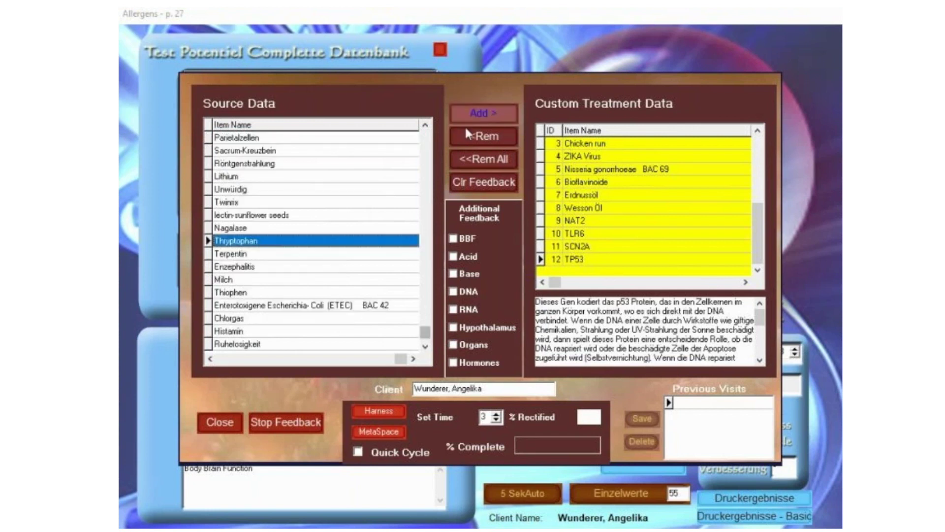
pyautogui.click(427, 333)
pyautogui.moveTo(428, 326); pyautogui.dragTo(445, 182)
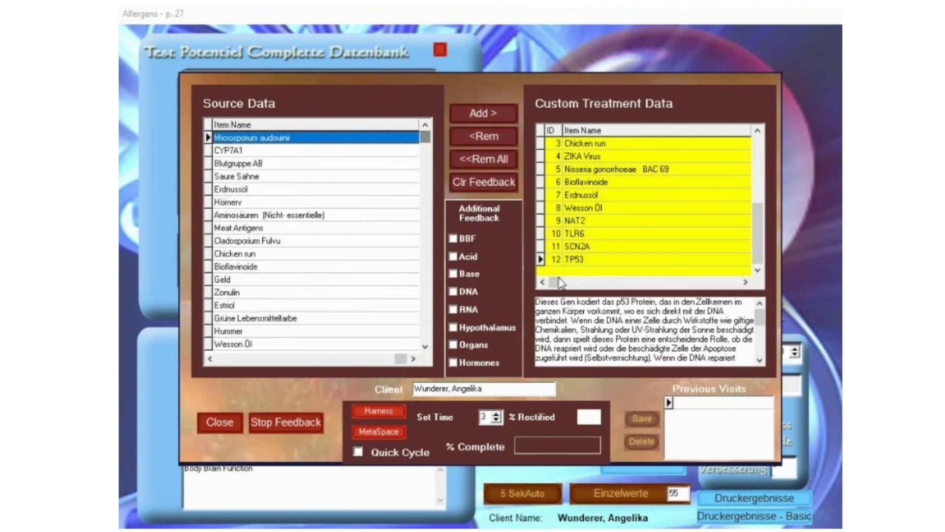
# Enable all additional feedback options: BBF, Acid, Base, DNA, RNA, Hypothalamus, Organs and Hormones.
pyautogui.click(458, 238)
pyautogui.click(453, 256)
pyautogui.click(459, 274)
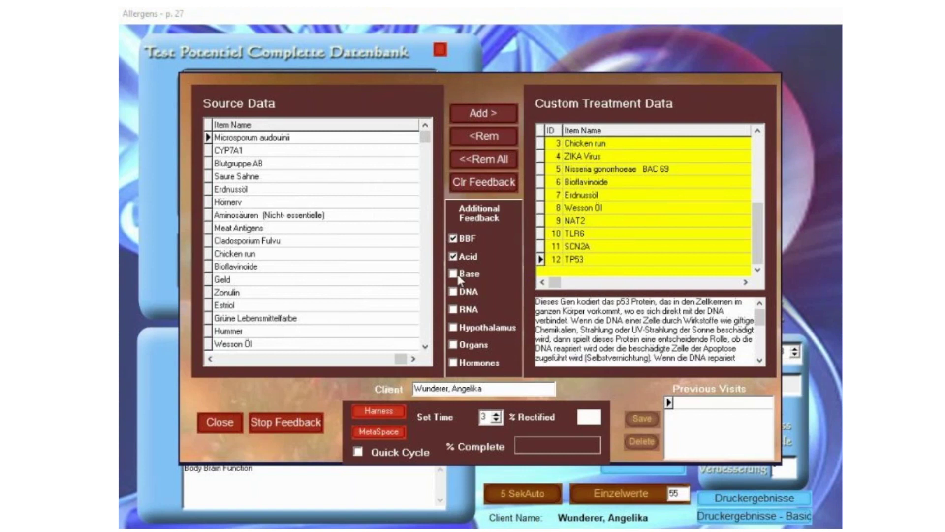
pyautogui.click(453, 291)
pyautogui.click(453, 309)
pyautogui.click(457, 328)
pyautogui.click(454, 345)
pyautogui.click(453, 363)
# Turn on Quick Cycle, set the treatment time to 5 and start the MetaSpace feedback.
pyautogui.click(358, 452)
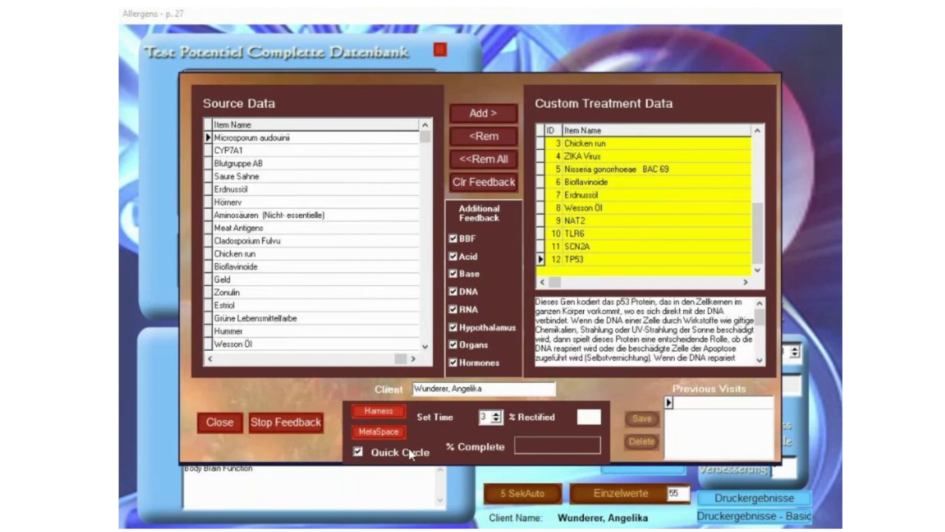
pyautogui.click(497, 415)
pyautogui.click(497, 414)
pyautogui.click(375, 433)
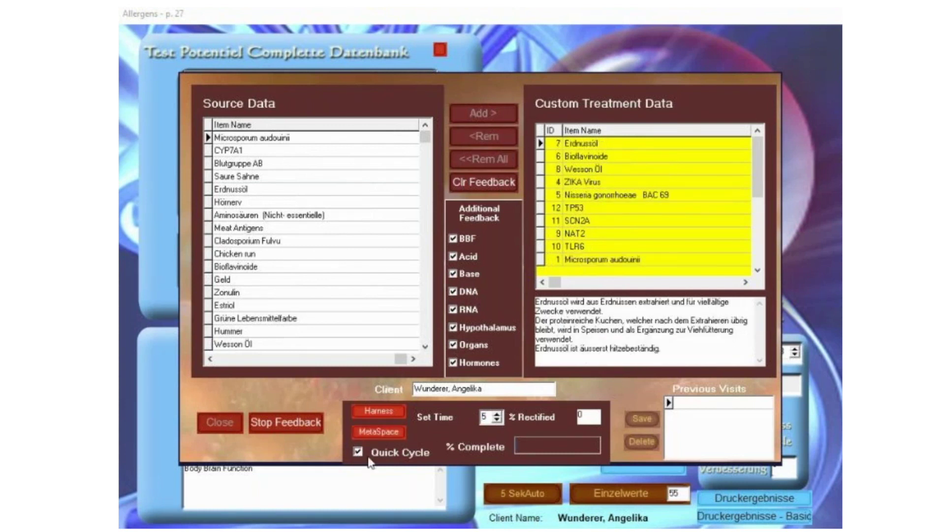
# Stop the running feedback and close the custom treatment window.
pyautogui.click(292, 427)
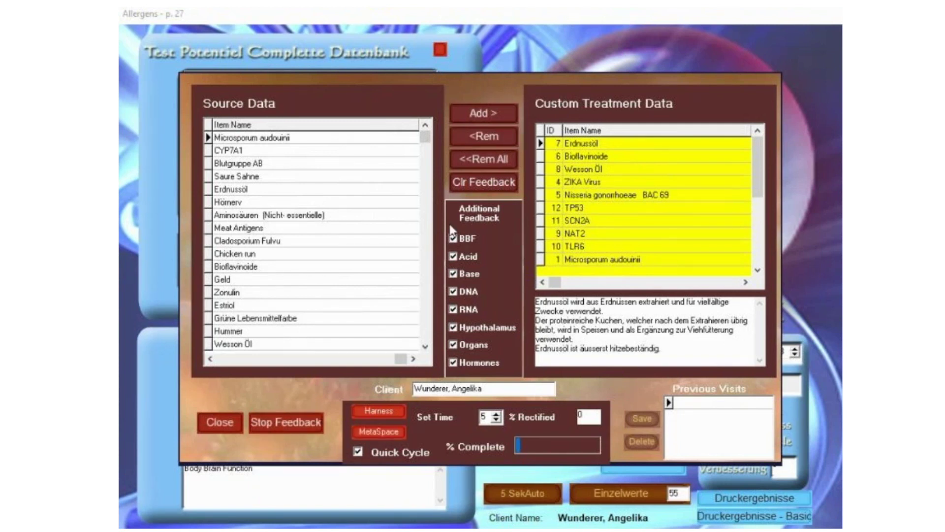
pyautogui.click(223, 433)
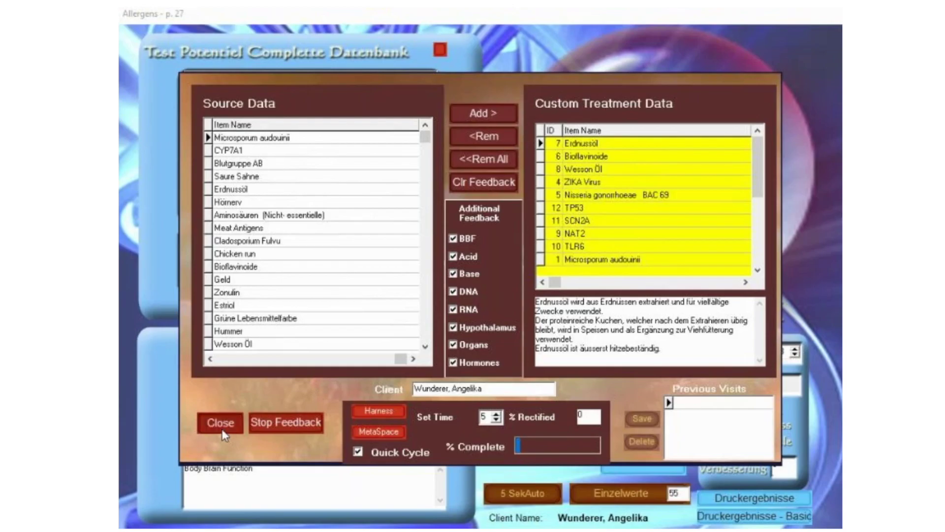